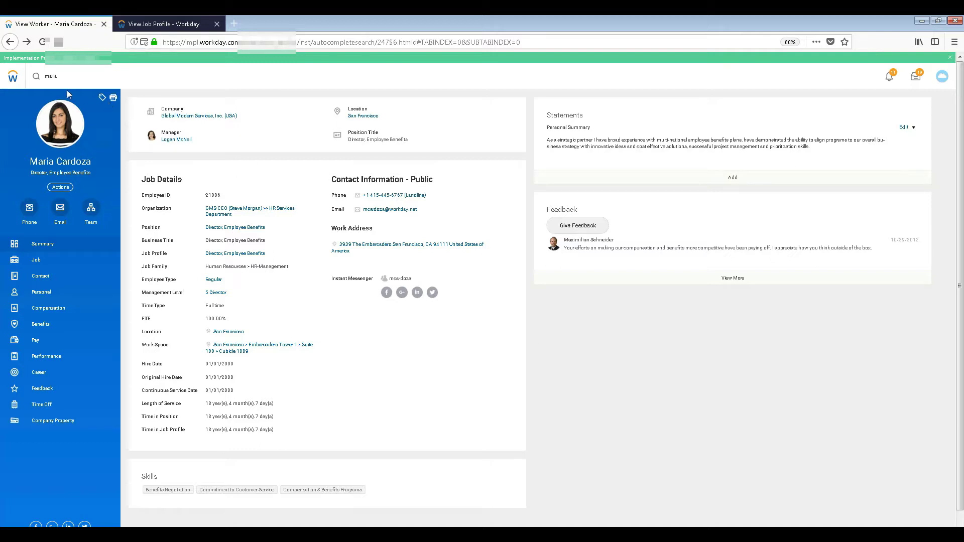
# Clear the previous search text 'maria' from the worker search box
pyautogui.click(53, 74)
pyautogui.moveTo(67, 77); pyautogui.dragTo(2, 76)
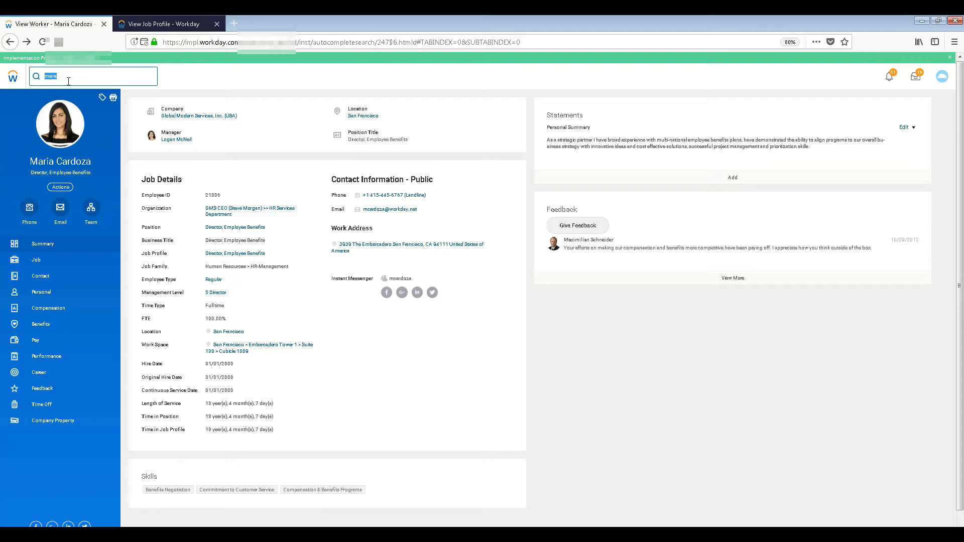
pyautogui.press('BackSpace')
pyautogui.write('david')
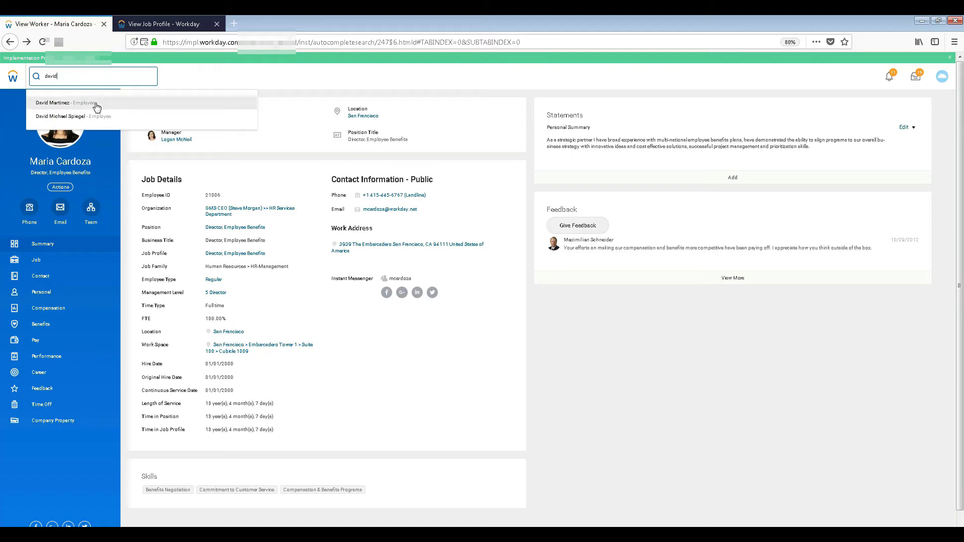
pyautogui.click(96, 106)
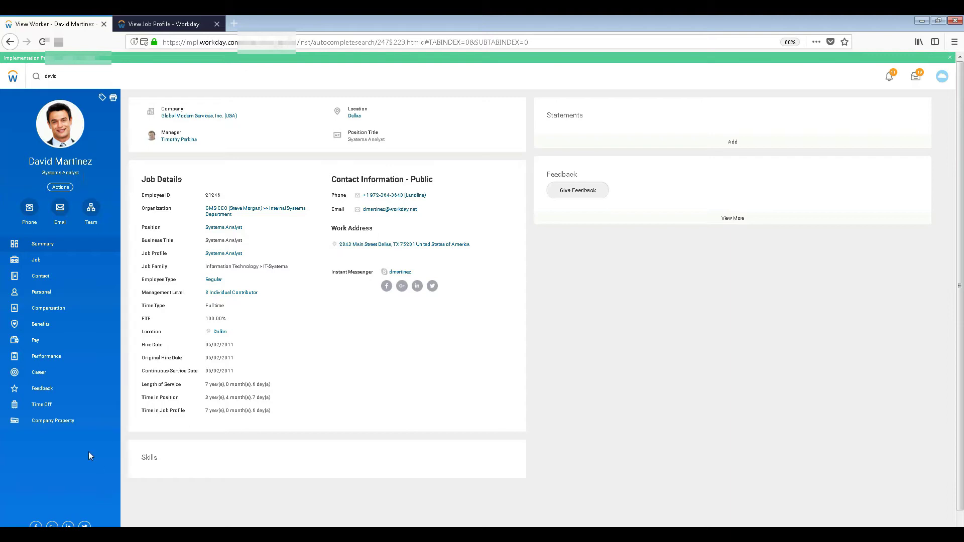
pyautogui.click(60, 193)
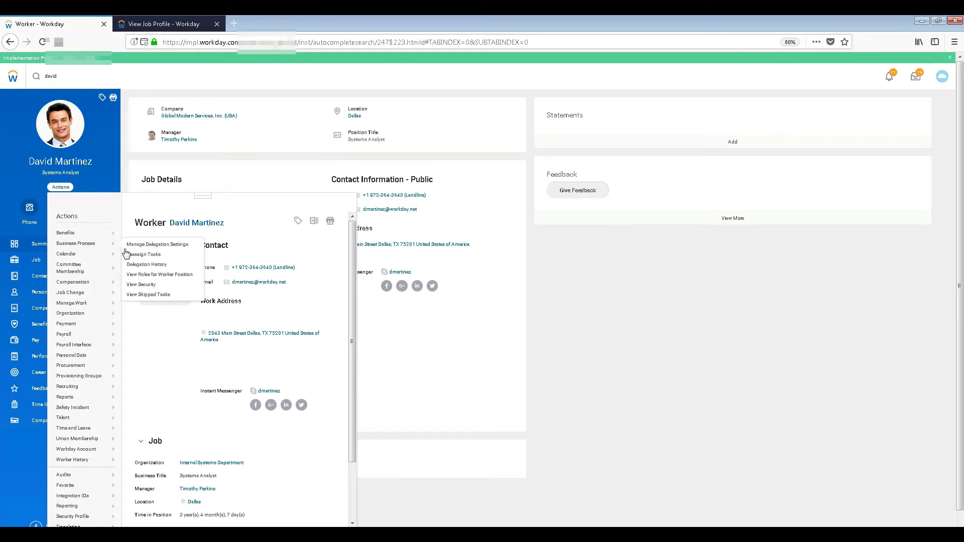
pyautogui.press('Up')
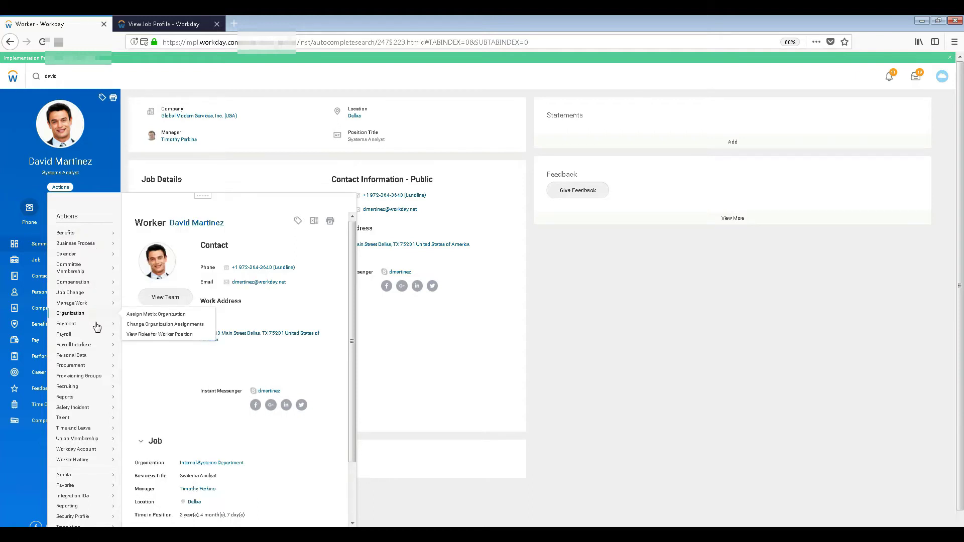
pyautogui.moveTo(63, 334)
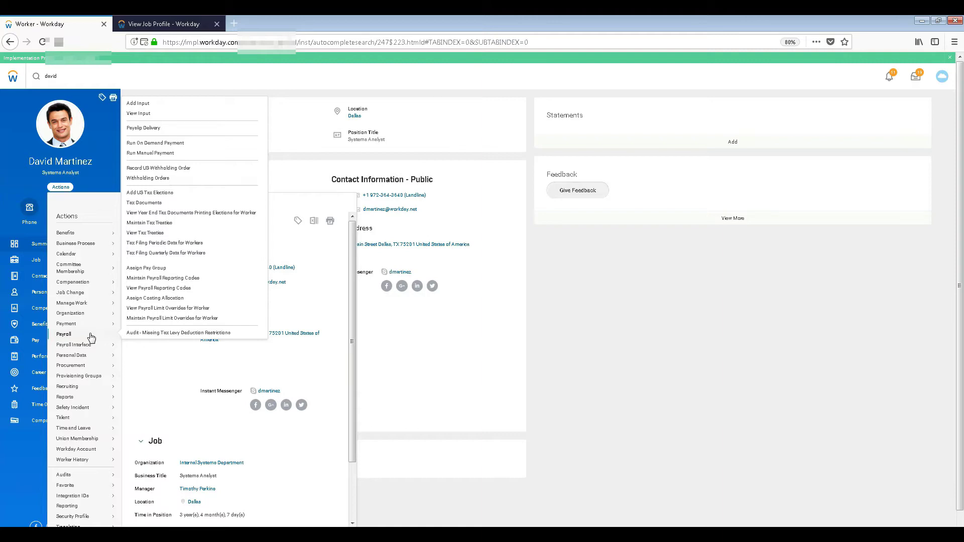
pyautogui.click(17, 455)
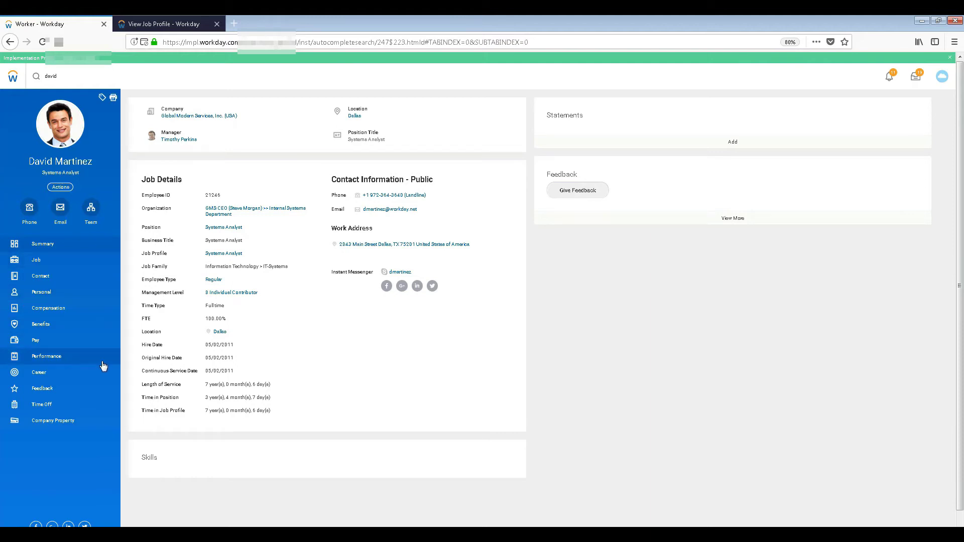
pyautogui.click(60, 187)
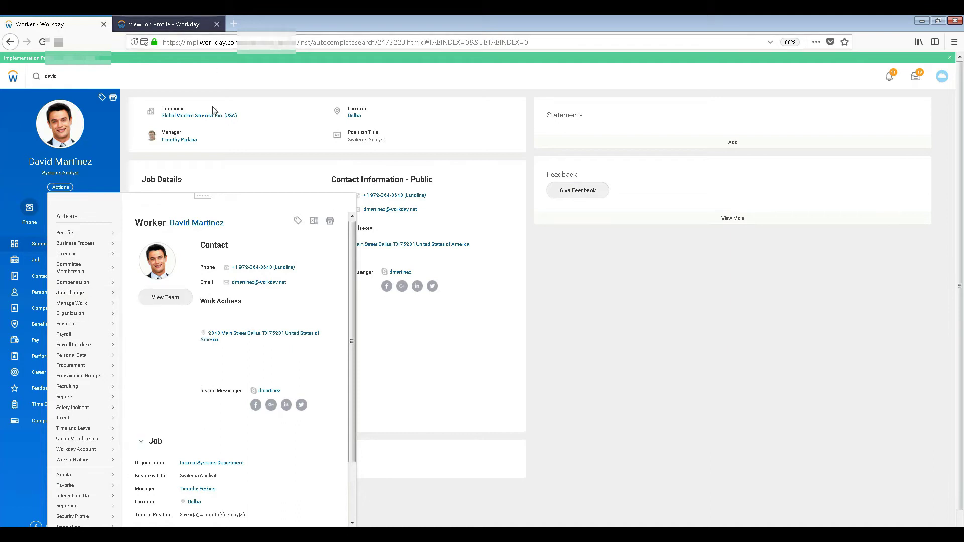
pyautogui.click(123, 161)
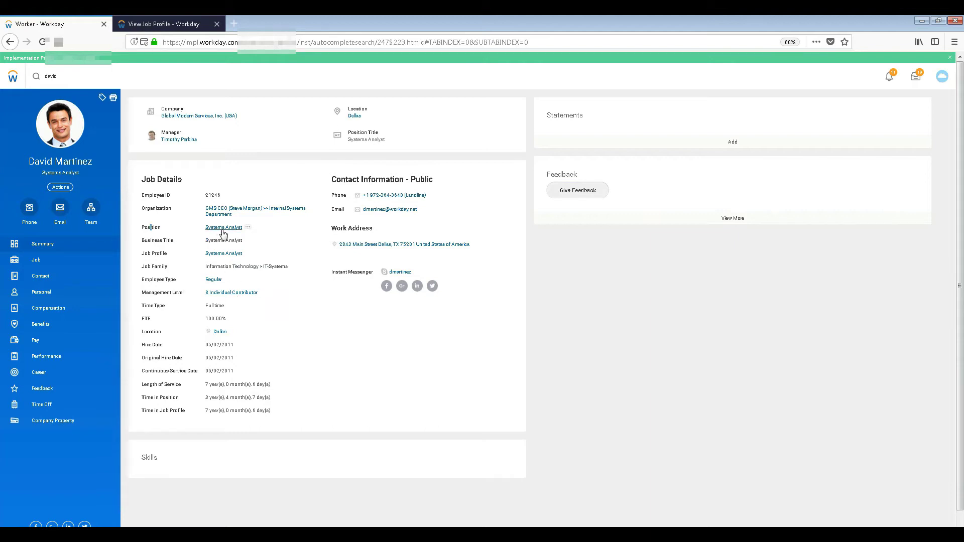
pyautogui.moveTo(223, 228)
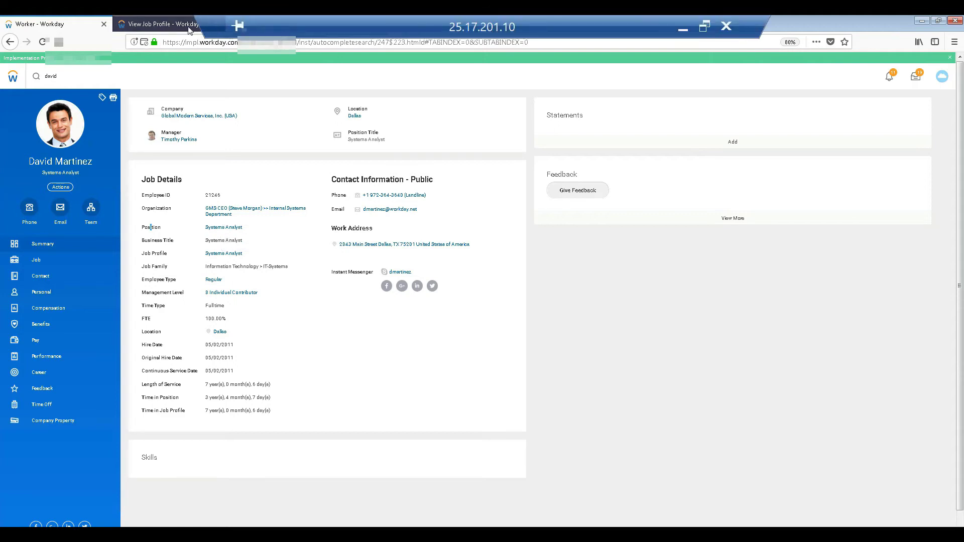
pyautogui.click(226, 231)
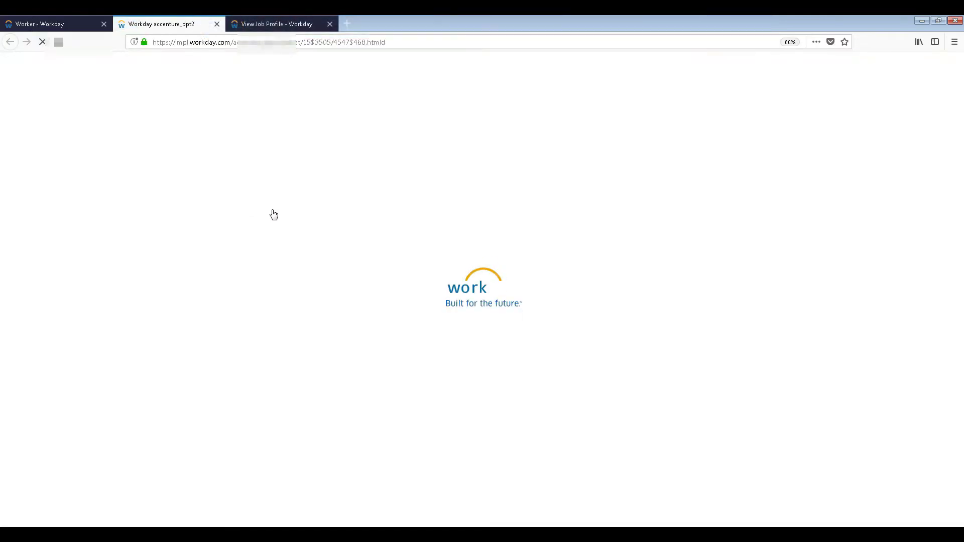
# Close the old tab, check Regular's related actions, then open the Systems Analyst job profile
pyautogui.click(328, 23)
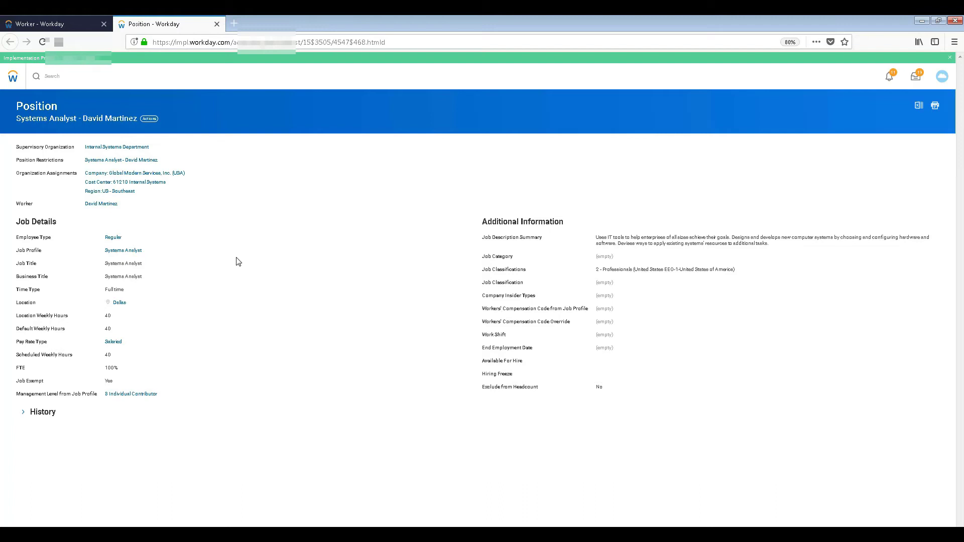
pyautogui.click(127, 238)
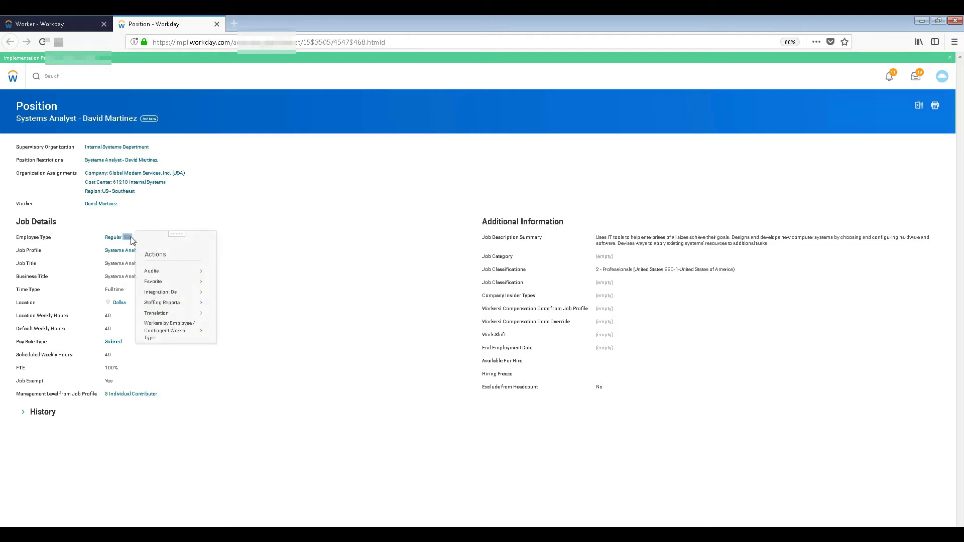
pyautogui.moveTo(163, 302)
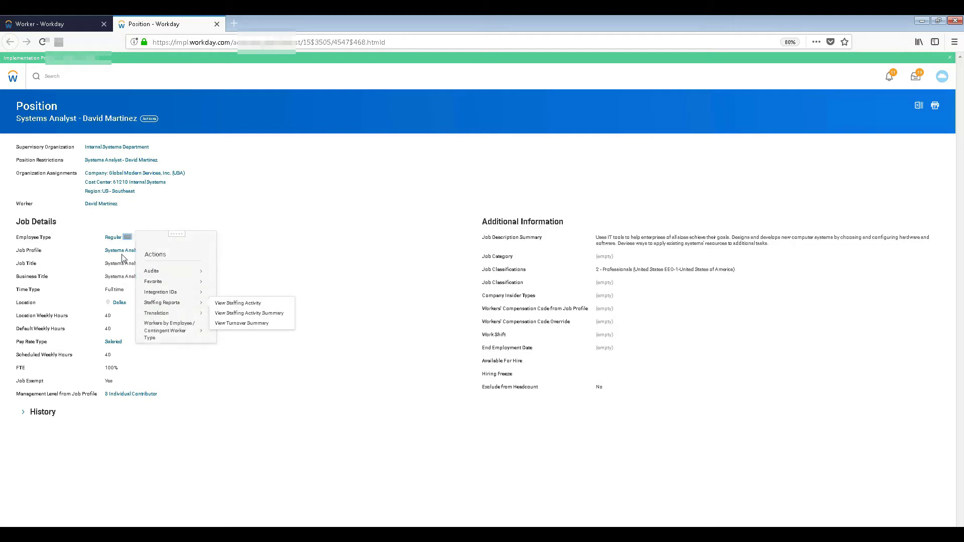
pyautogui.click(113, 269)
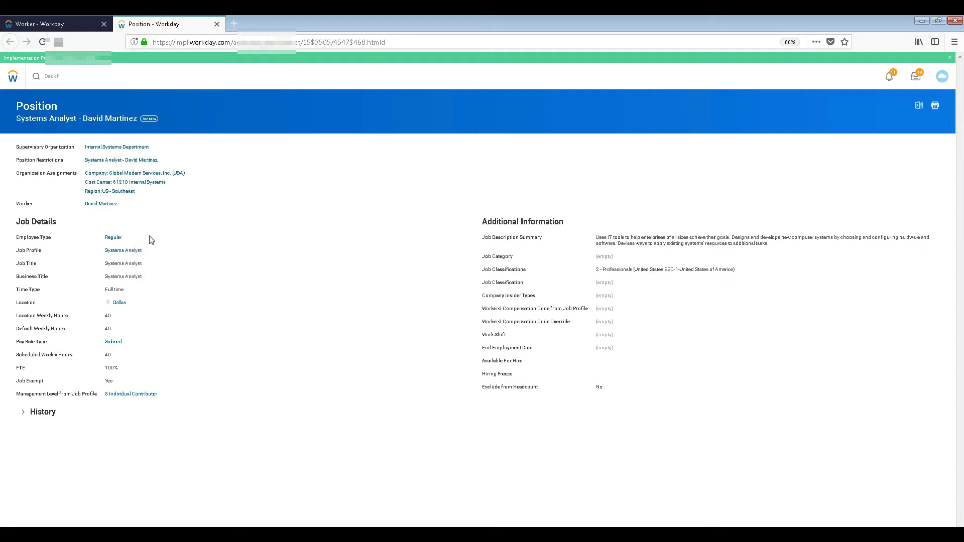
pyautogui.moveTo(123, 250)
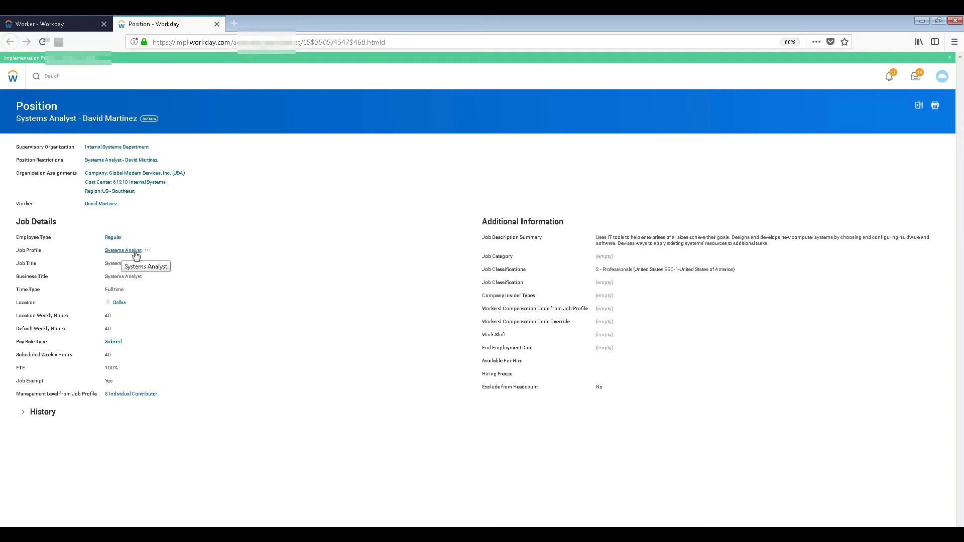
pyautogui.click(123, 251)
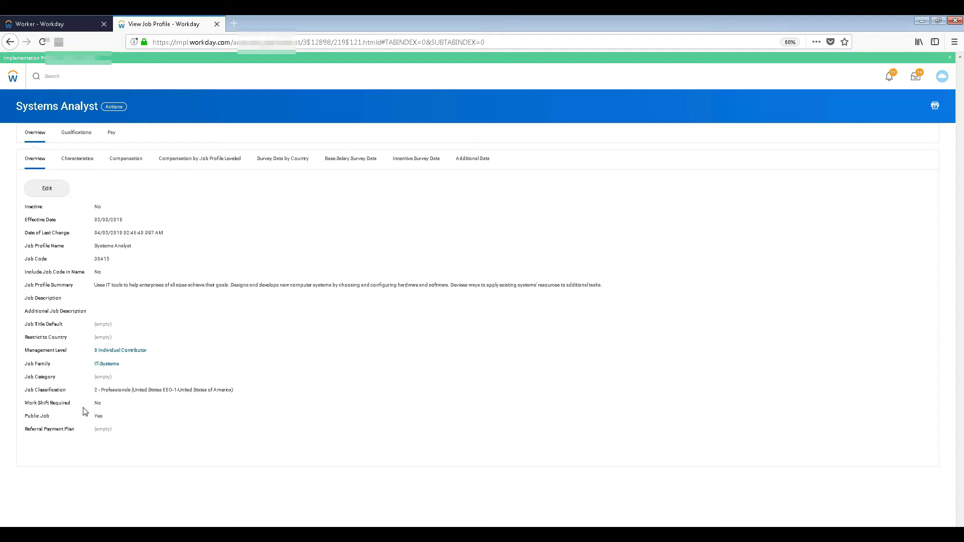
pyautogui.moveTo(120, 351)
pyautogui.click(102, 353)
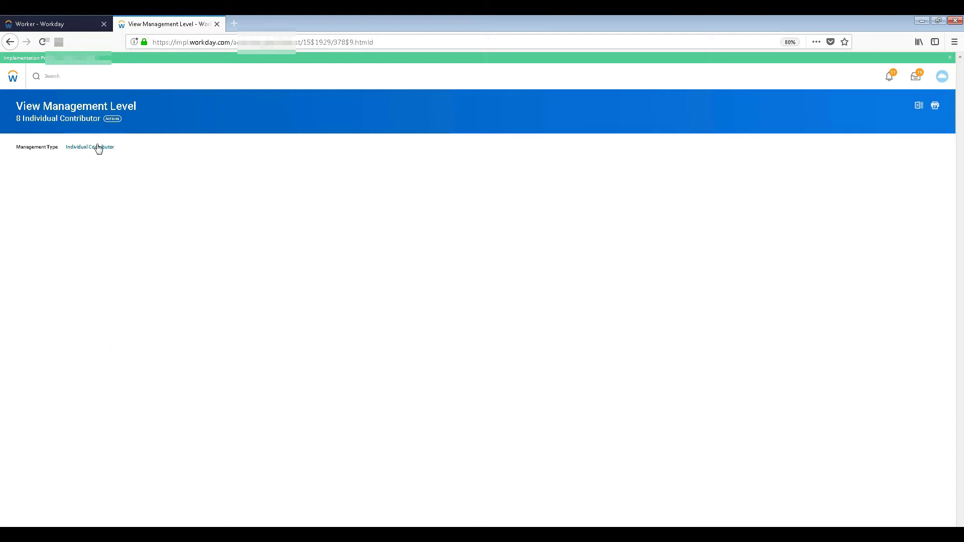
# Review the Individual Contributor management type, go back, and close the job profile tab
pyautogui.click(98, 149)
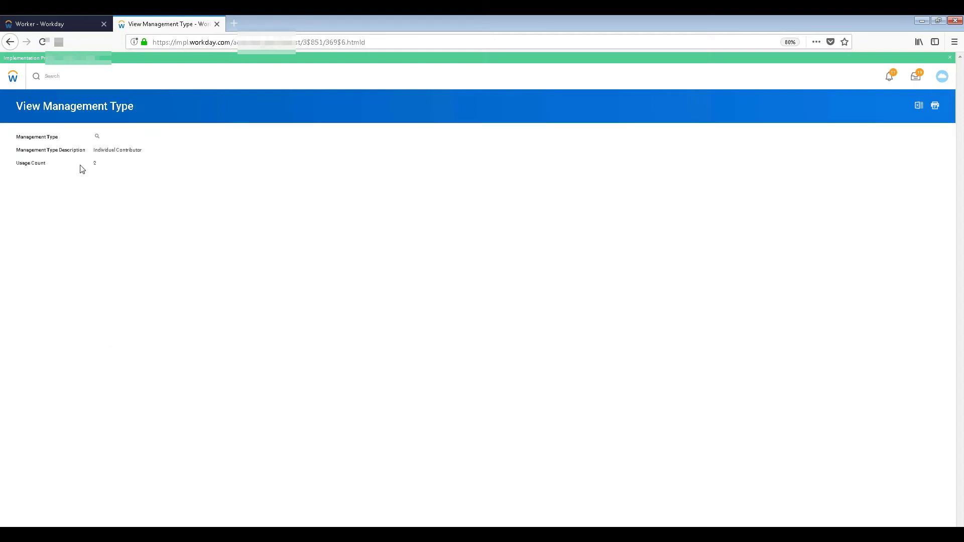
pyautogui.click(8, 41)
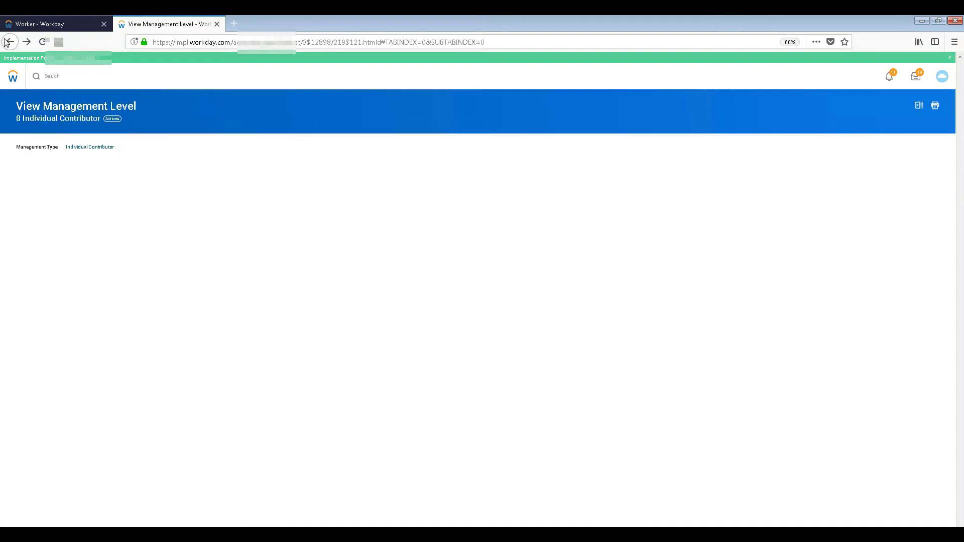
pyautogui.click(7, 41)
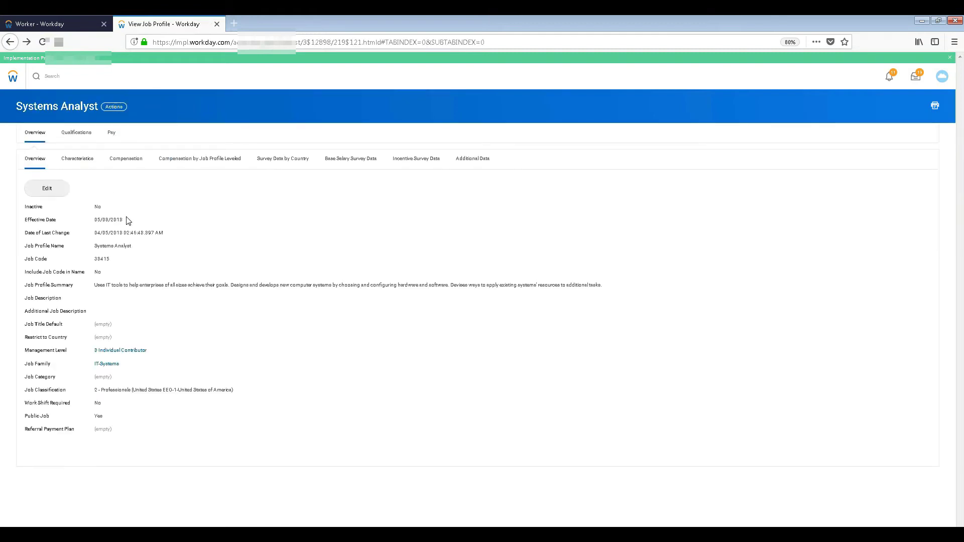
pyautogui.click(216, 24)
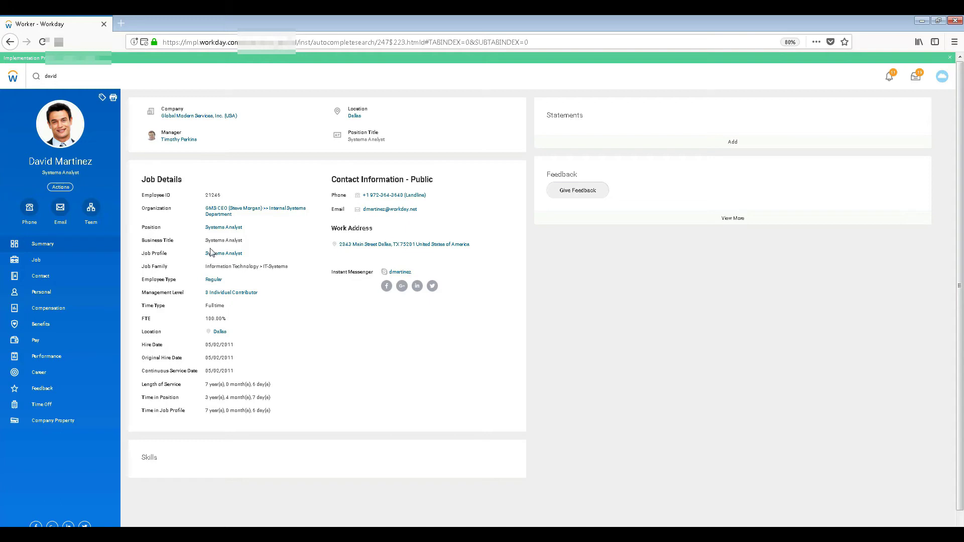
# Reopen the Systems Analyst job profile and review its qualifications and pay rate types
pyautogui.moveTo(223, 253)
pyautogui.click(216, 254)
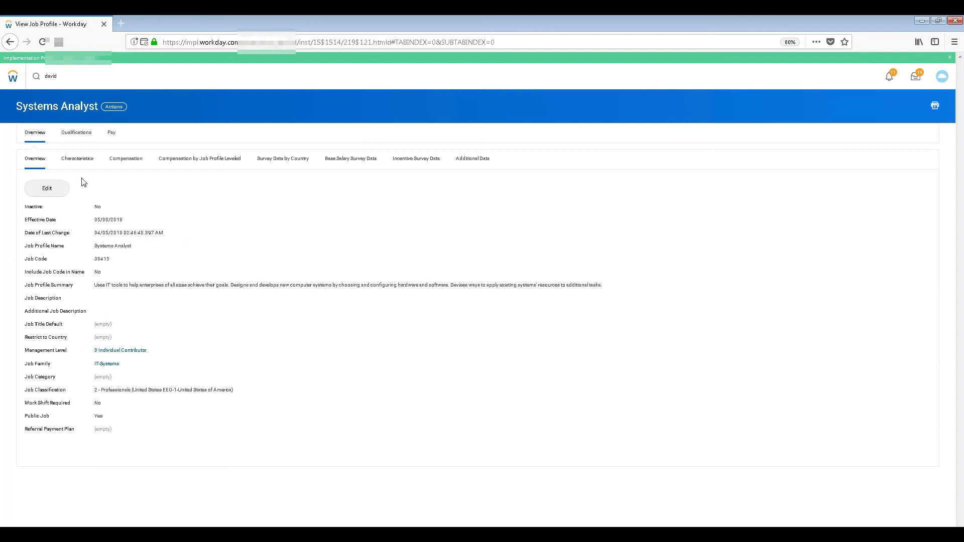
pyautogui.click(74, 134)
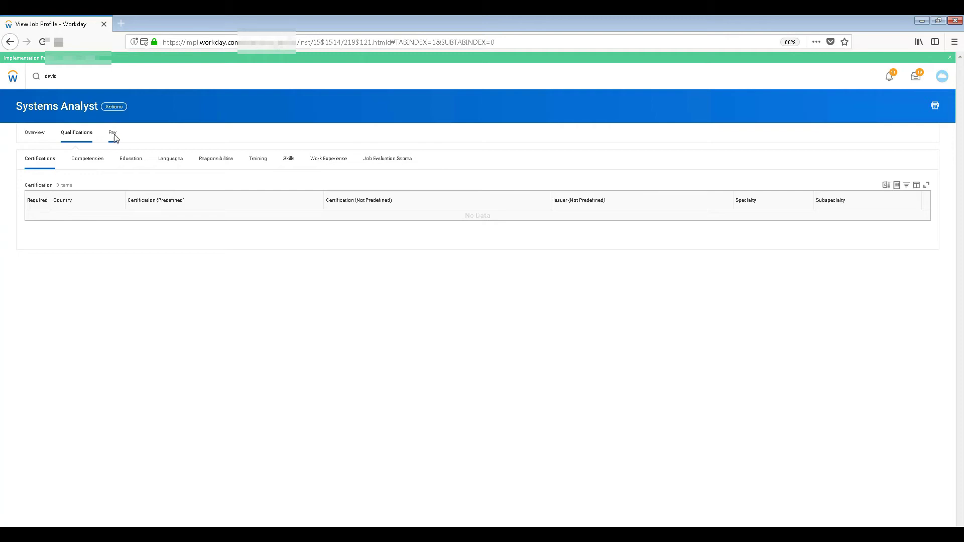
pyautogui.click(113, 134)
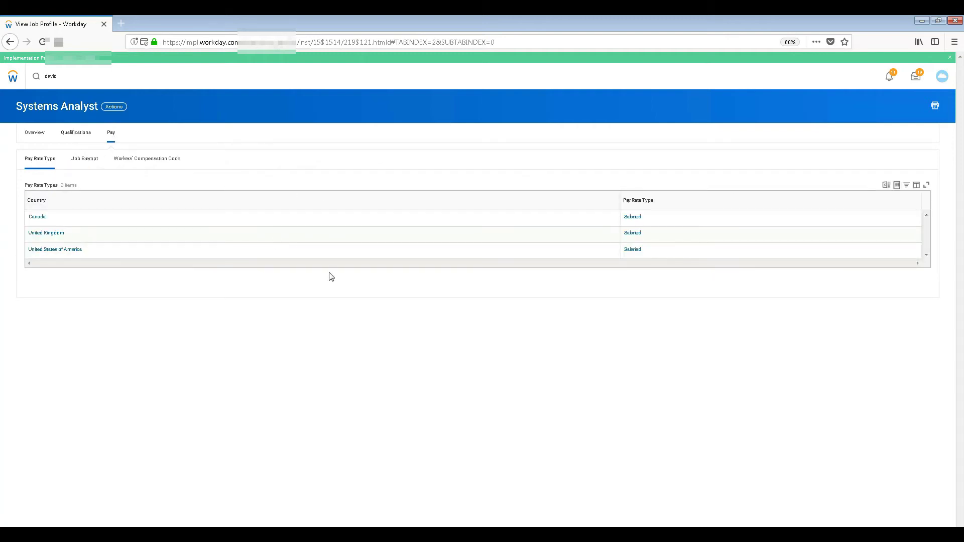
pyautogui.click(35, 134)
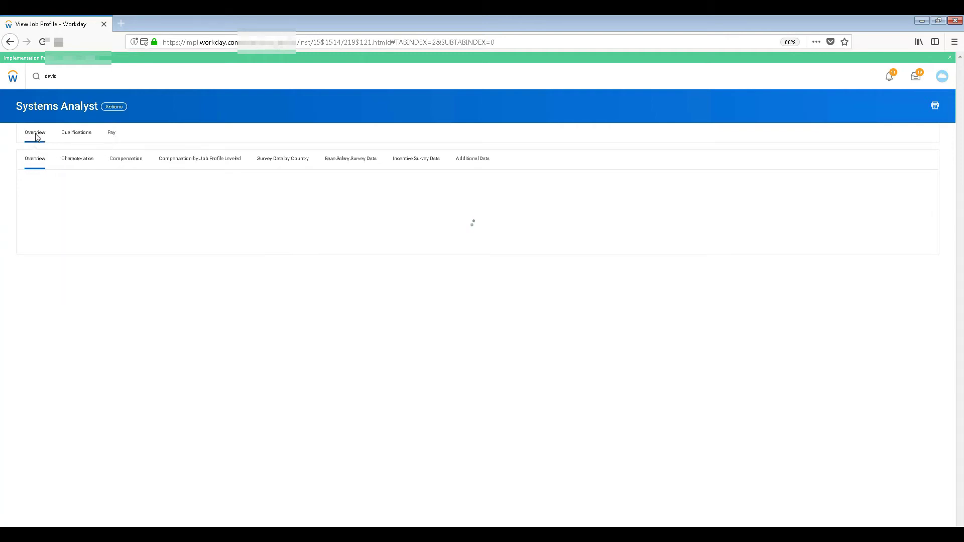
pyautogui.click(92, 162)
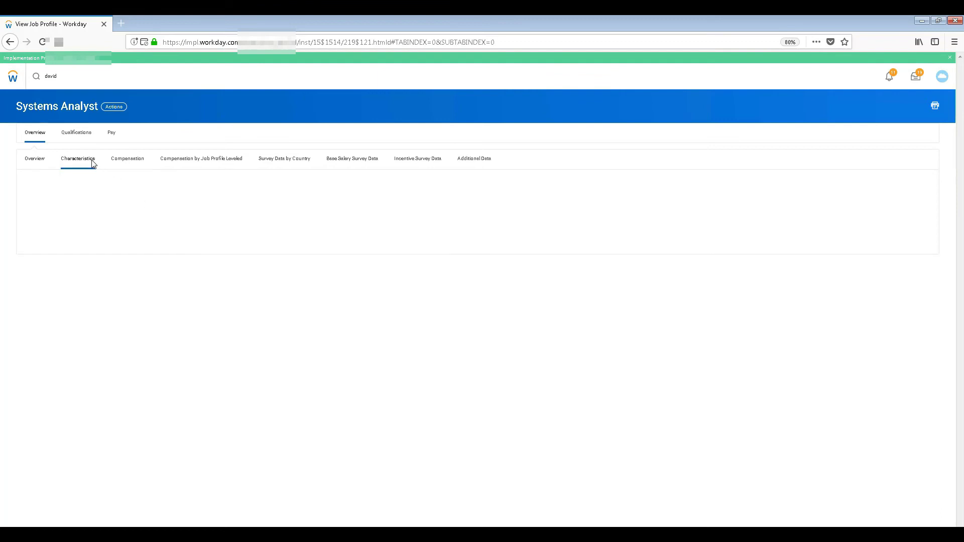
pyautogui.click(137, 162)
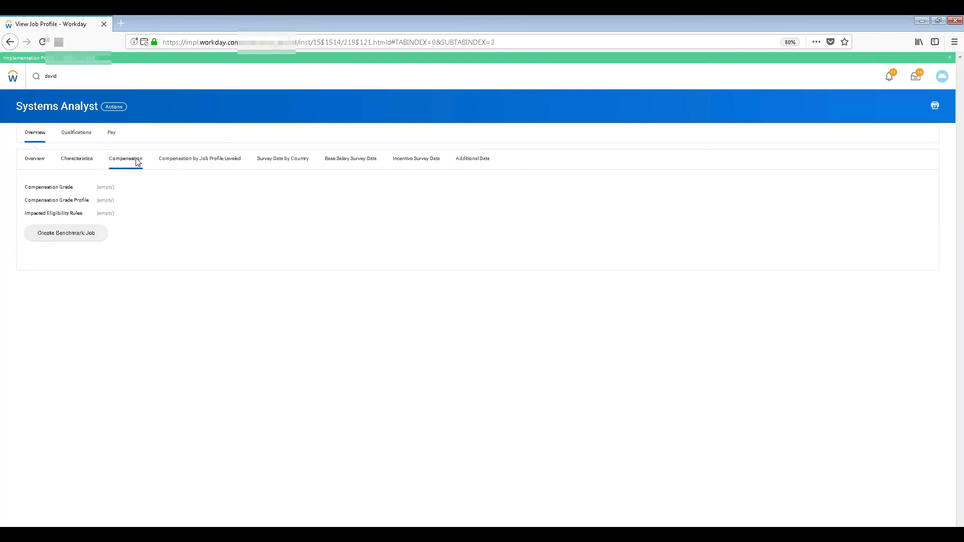
pyautogui.click(211, 161)
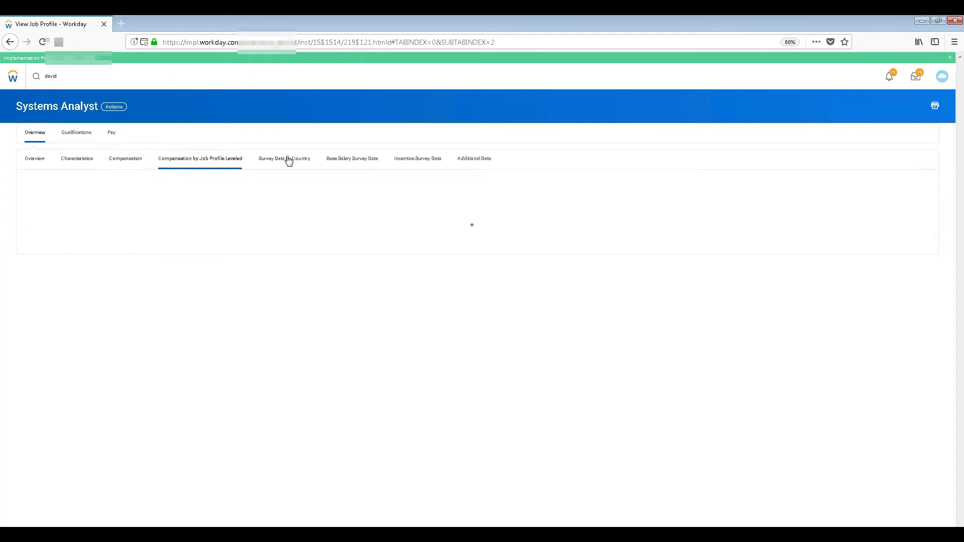
pyautogui.click(368, 166)
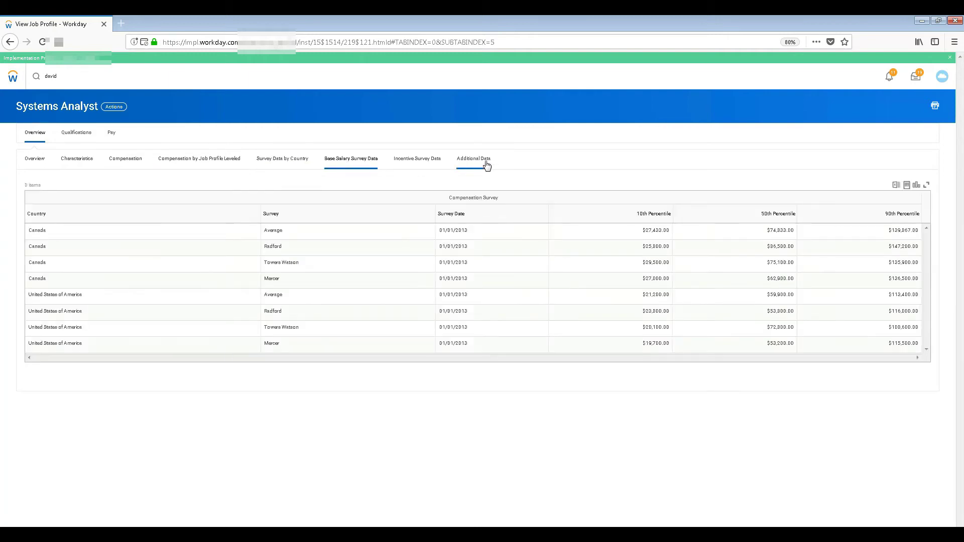
pyautogui.click(406, 166)
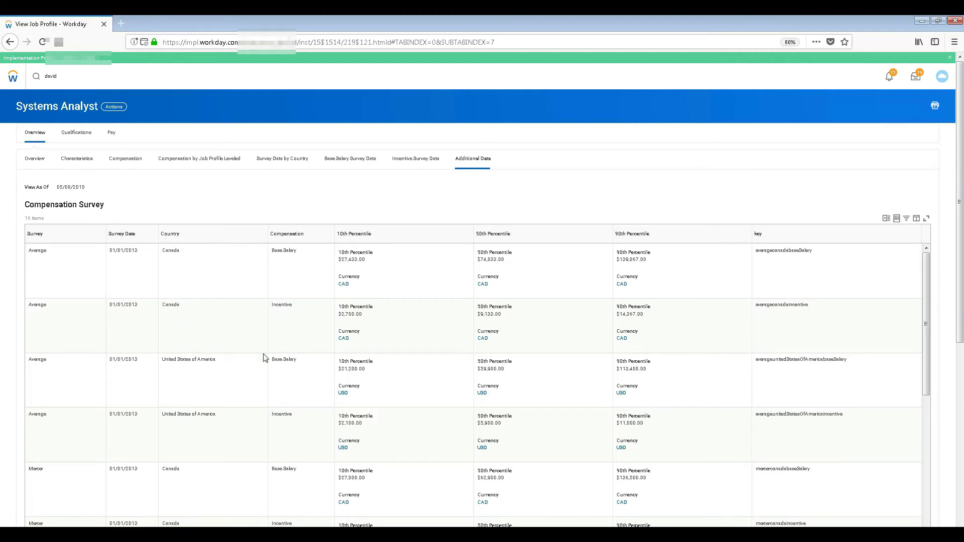
pyautogui.moveTo(344, 393)
pyautogui.moveTo(925, 267)
pyautogui.mouseDown()
pyautogui.moveTo(934, 344)
pyautogui.moveTo(931, 268)
pyautogui.mouseUp()
pyautogui.click(7, 43)
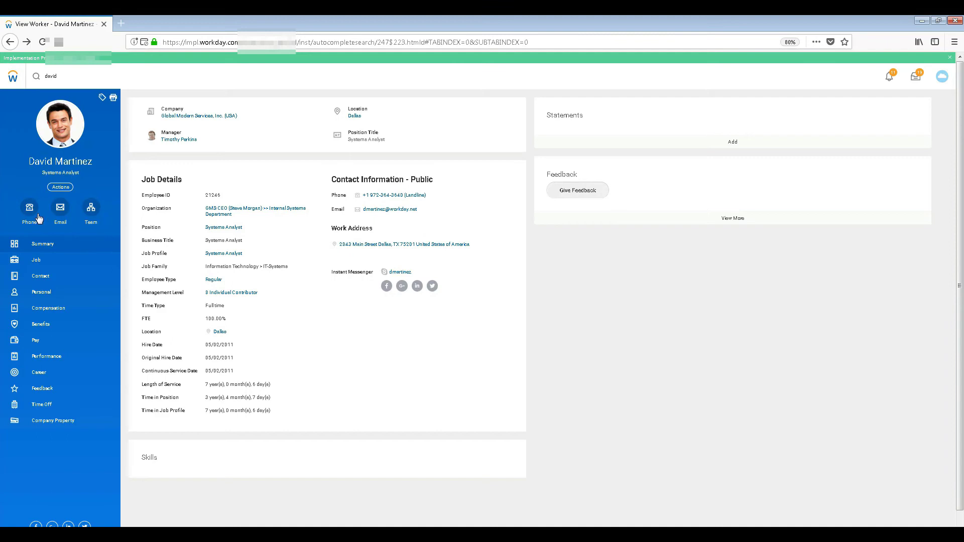
pyautogui.click(90, 215)
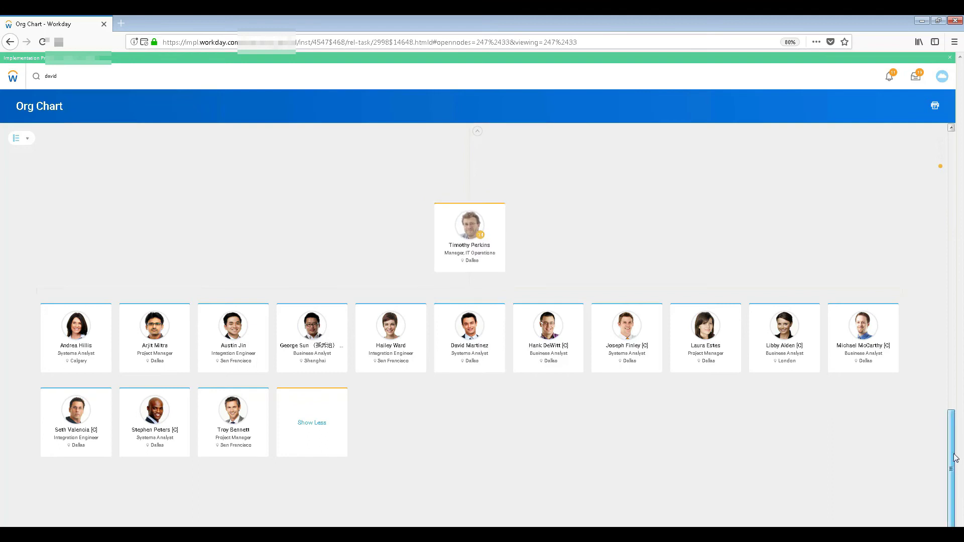
pyautogui.moveTo(952, 460); pyautogui.dragTo(937, 353)
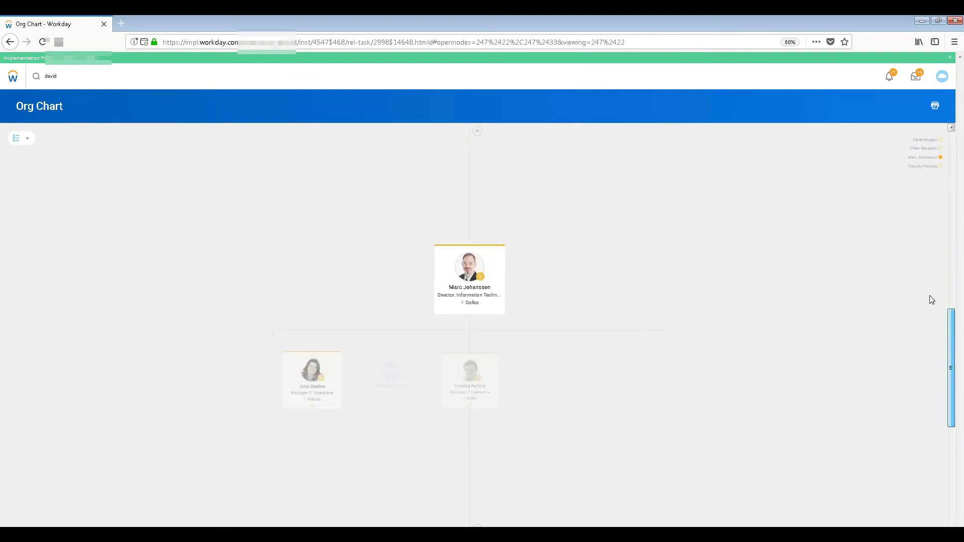
pyautogui.moveTo(938, 352); pyautogui.dragTo(920, 191)
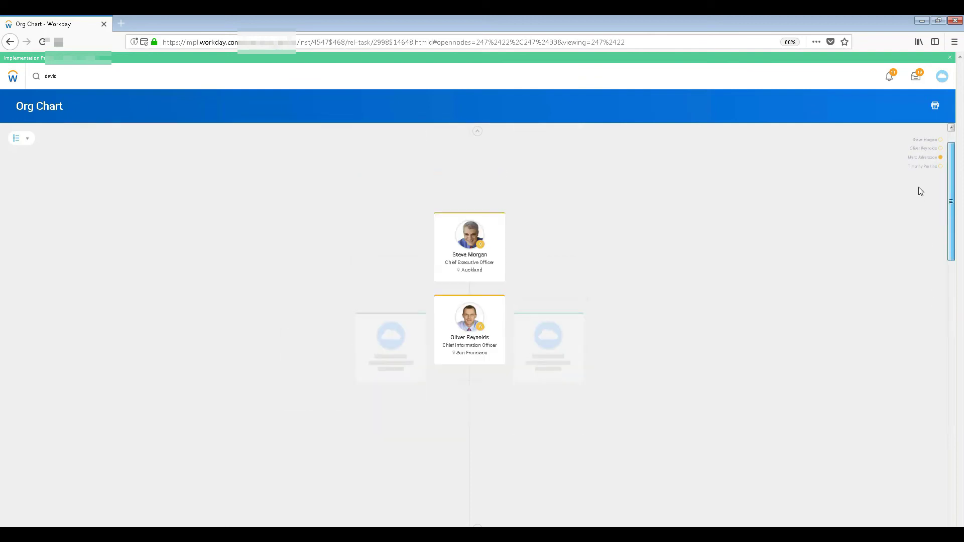
pyautogui.click(923, 141)
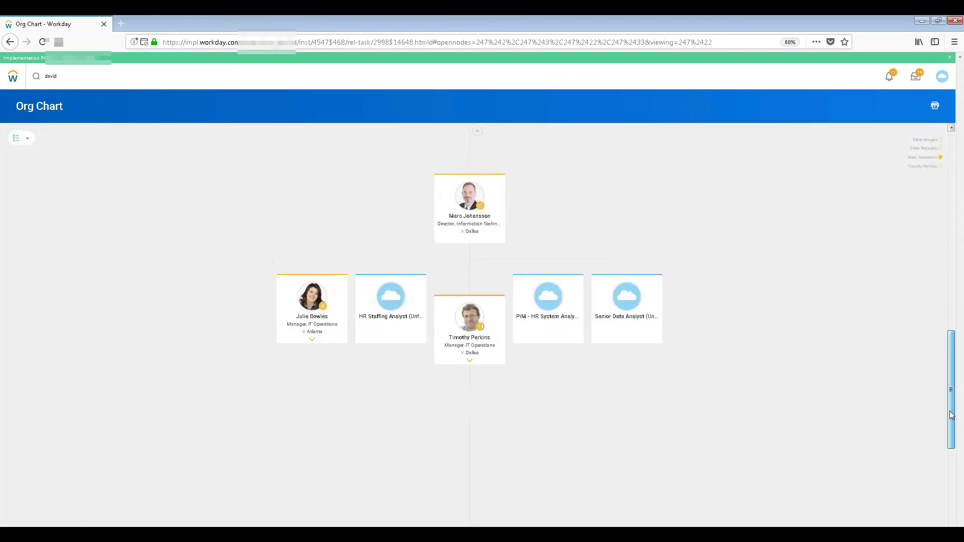
pyautogui.moveTo(953, 440); pyautogui.dragTo(954, 475)
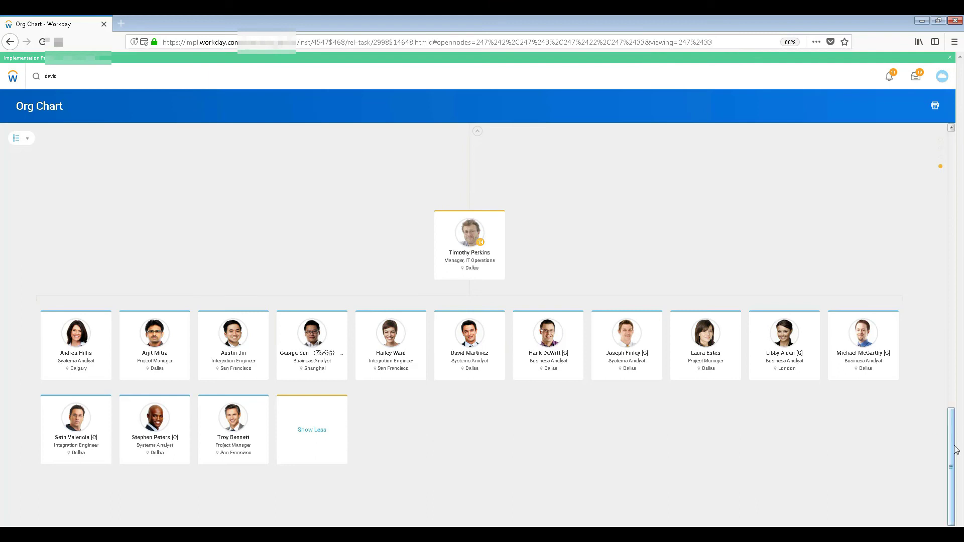
pyautogui.moveTo(953, 449); pyautogui.dragTo(941, 367)
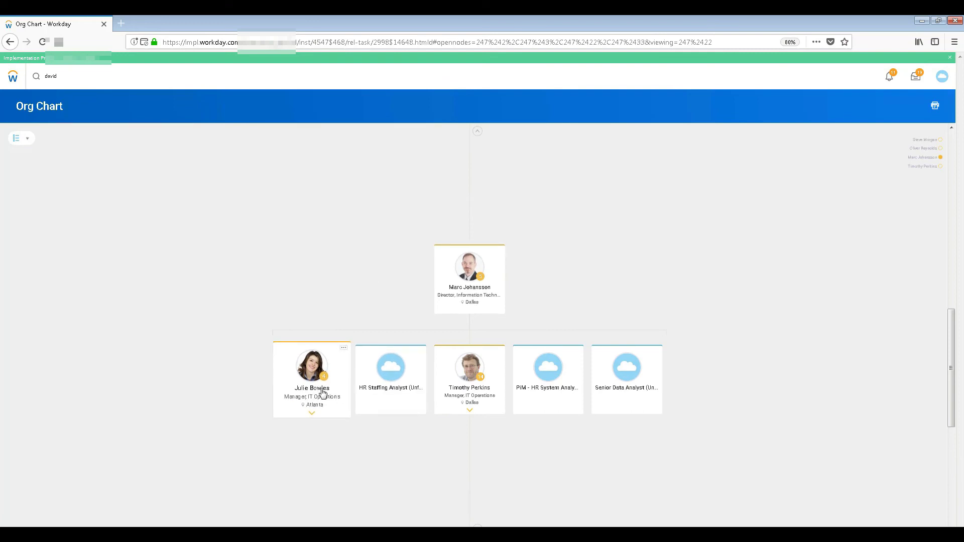
pyautogui.moveTo(469, 376)
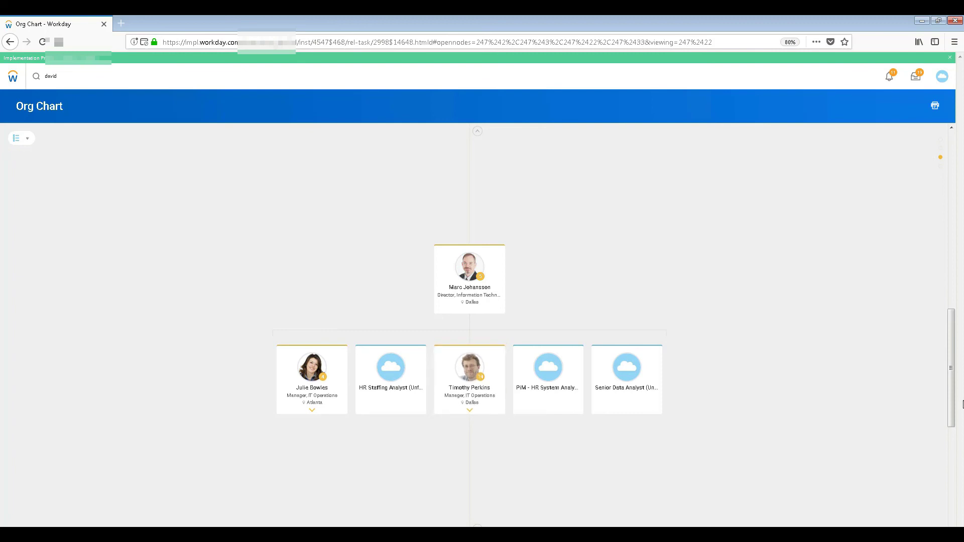
pyautogui.moveTo(952, 396)
pyautogui.mouseDown()
pyautogui.moveTo(953, 458)
pyautogui.moveTo(957, 176)
pyautogui.mouseUp()
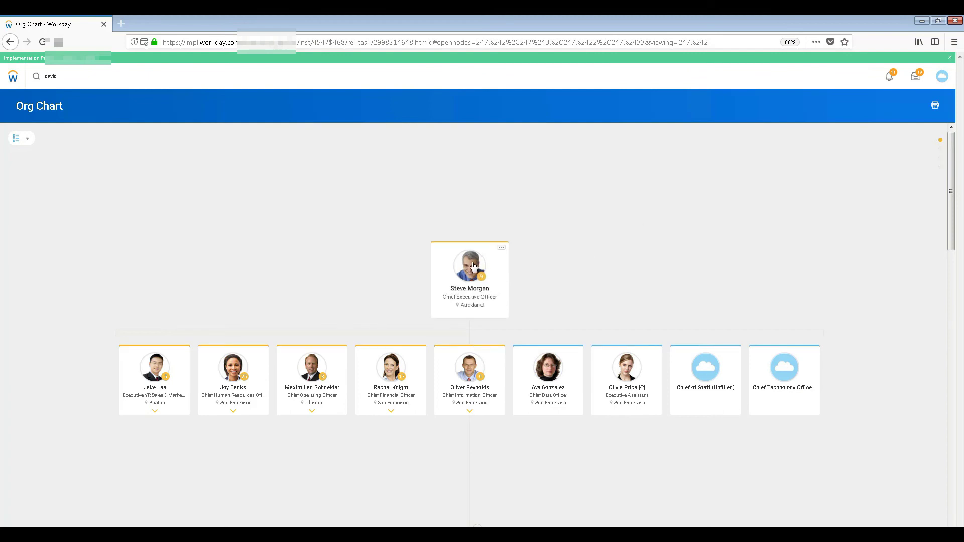
pyautogui.click(474, 296)
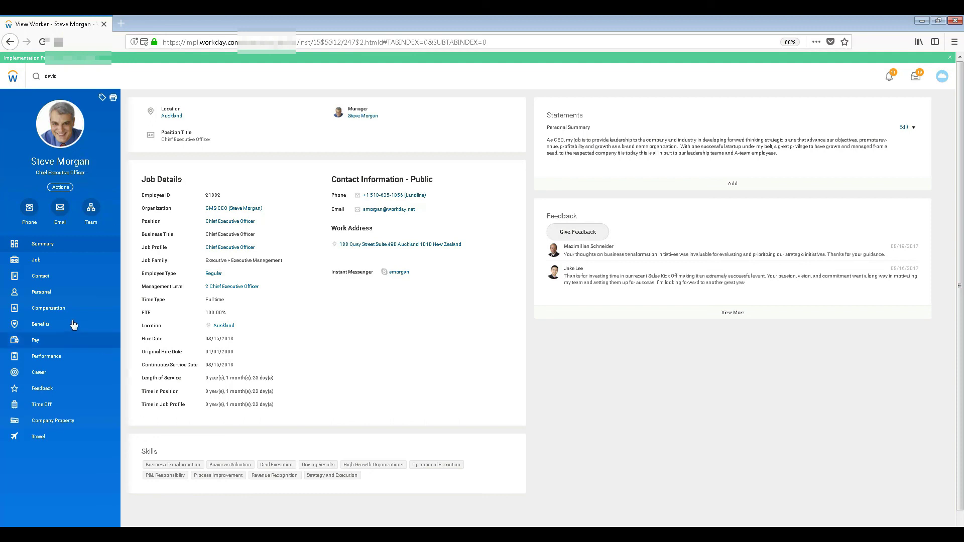
pyautogui.click(54, 305)
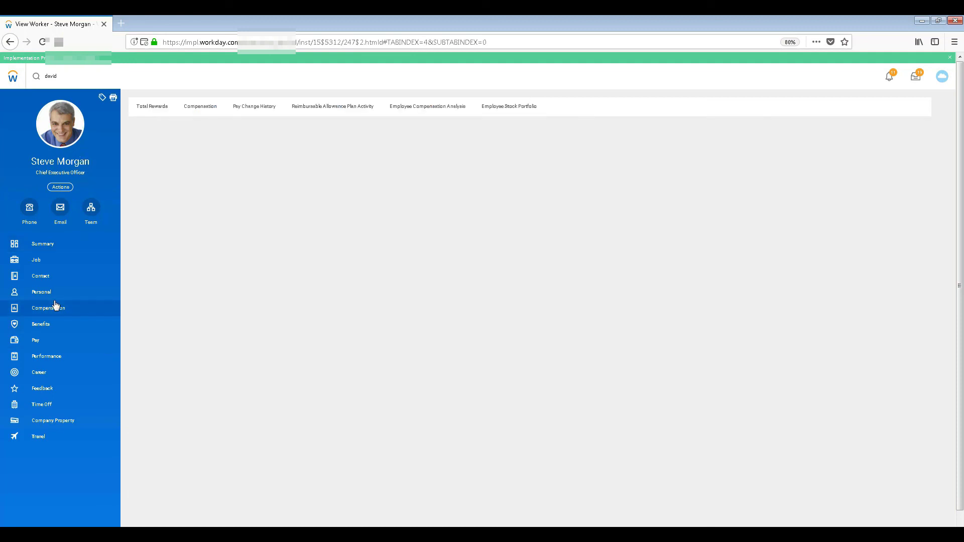